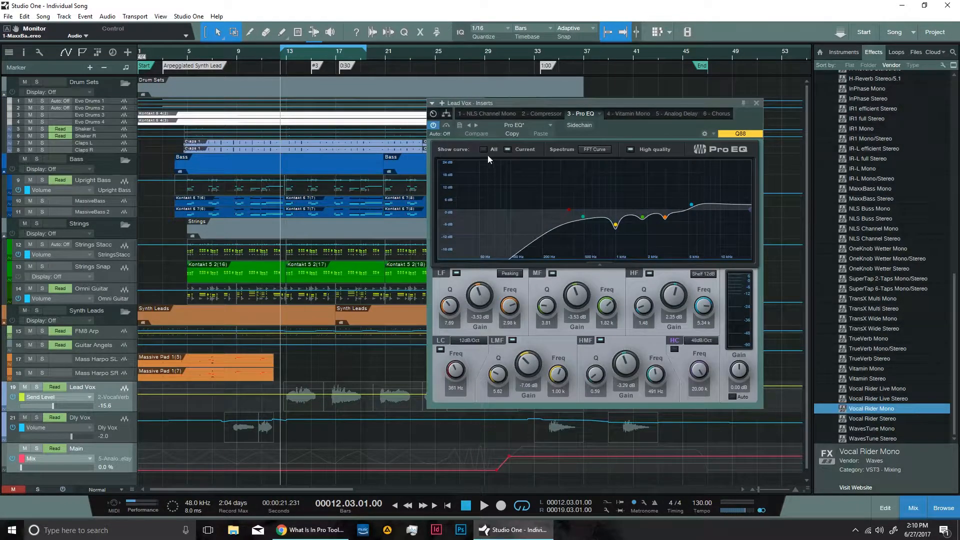
- Bypass the Pro EQ on the Lead Vox track and play the vocal section without it
{"action": "left_click", "coordinate": [433, 125]}
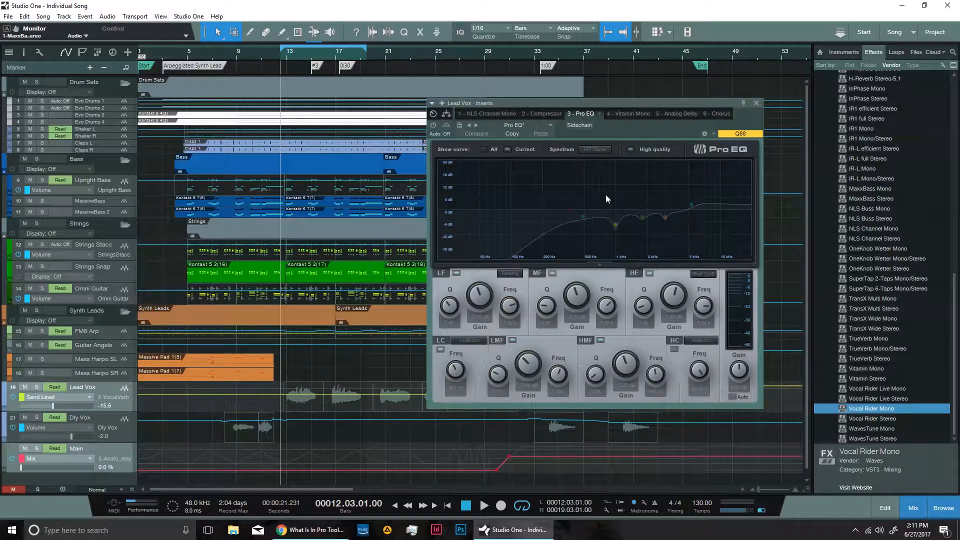
{"action": "key", "text": "space"}
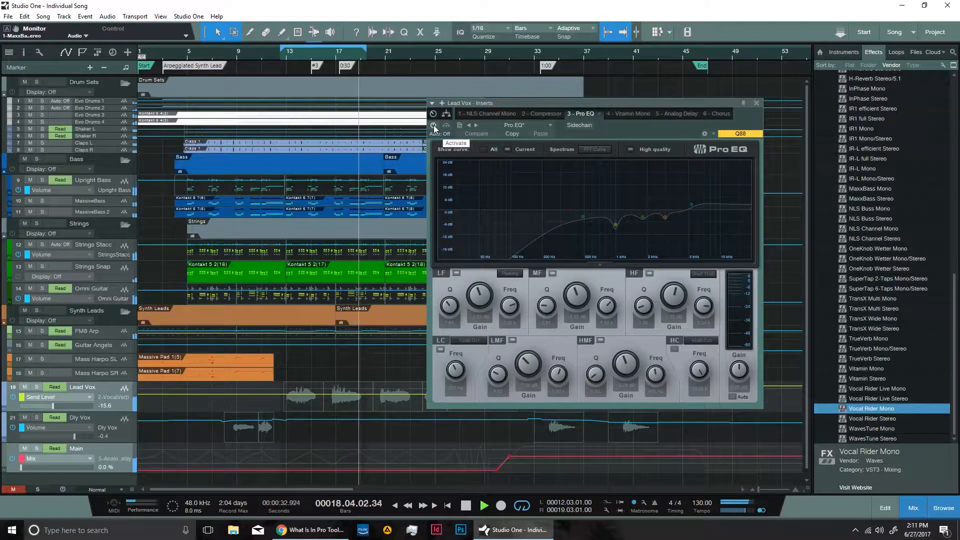
{"action": "key", "text": "space"}
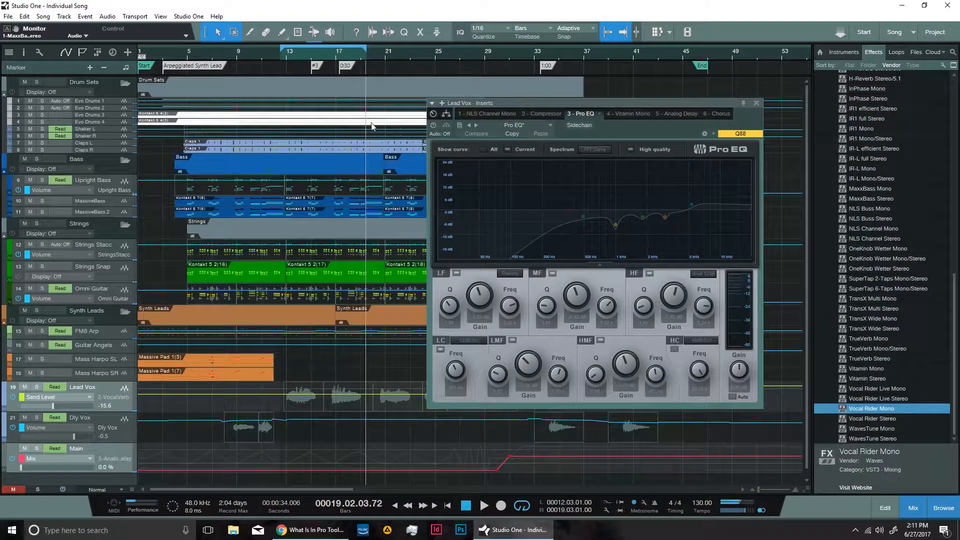
- Reactivate the Lead Vox Pro EQ and play the same vocal section with the EQ applied
{"action": "left_click", "coordinate": [434, 126]}
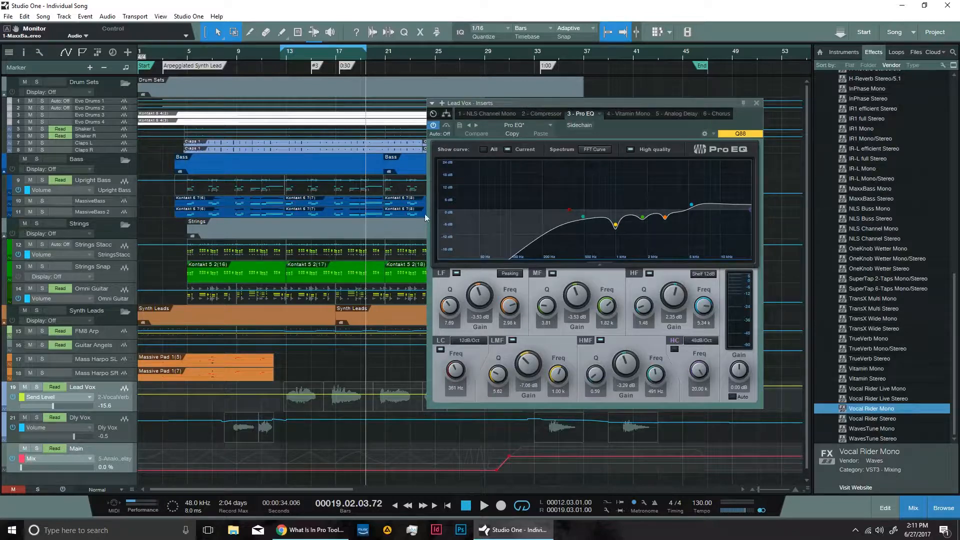
{"action": "key", "text": "space"}
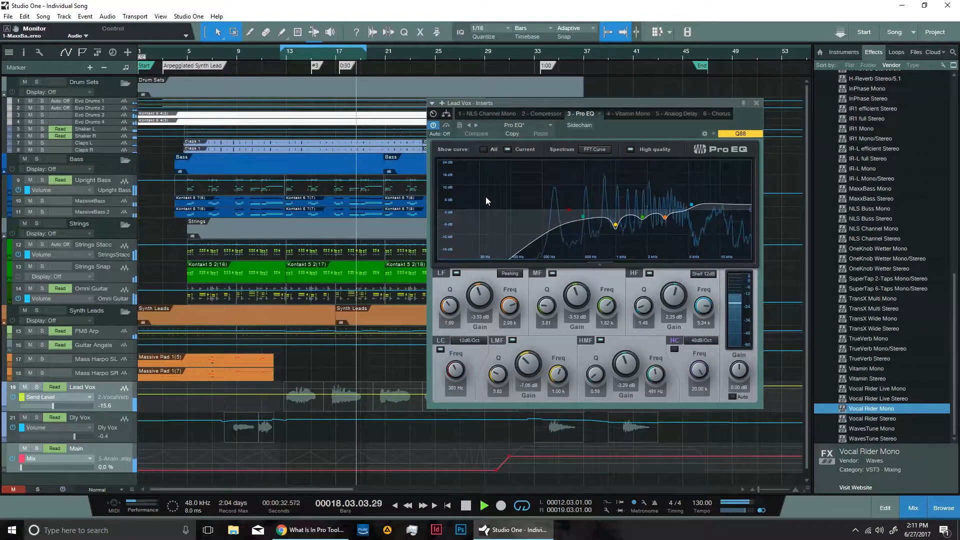
{"action": "key", "text": "space"}
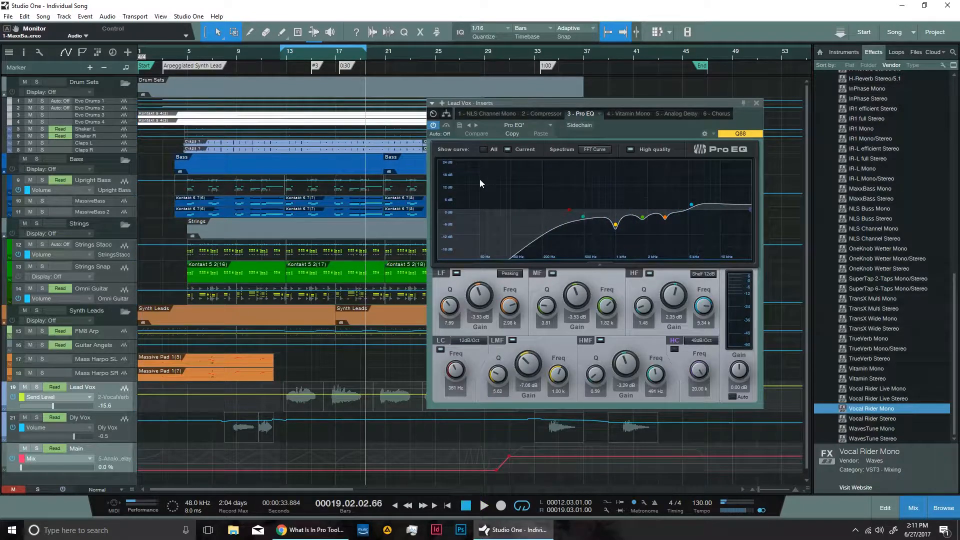
- Compare the vocal during playback by switching the Lead Vox Pro EQ off and on, leaving it active
{"action": "key", "text": "space"}
{"action": "left_click", "coordinate": [434, 125]}
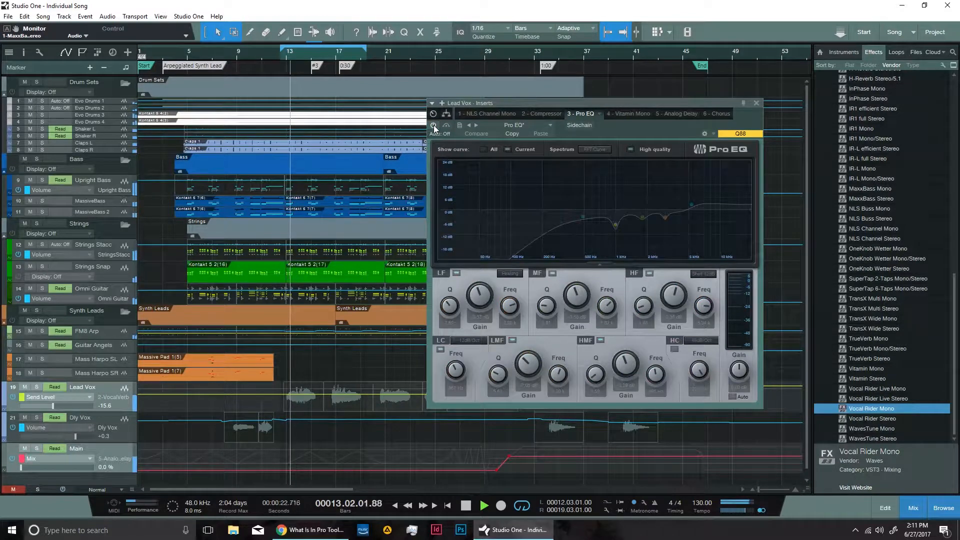
{"action": "left_click", "coordinate": [433, 125]}
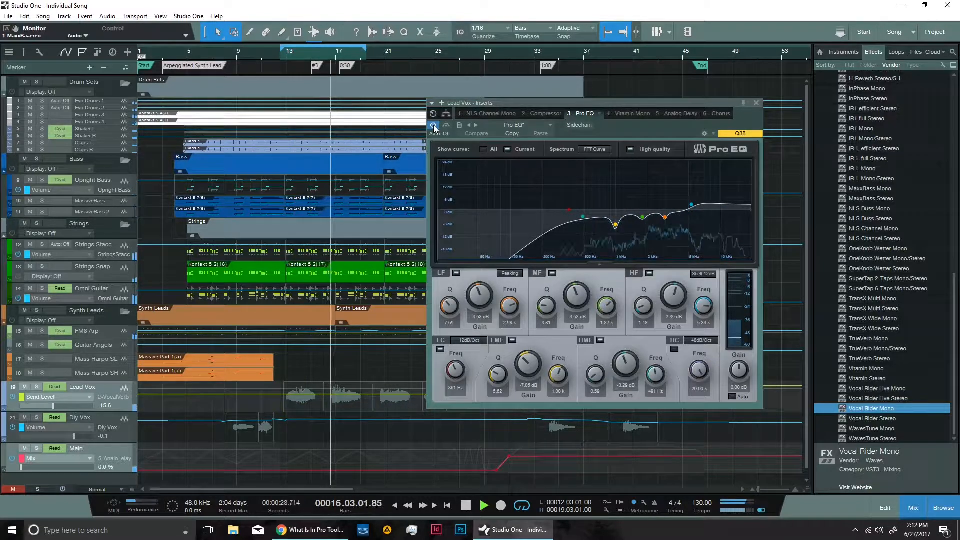
{"action": "left_click", "coordinate": [433, 125]}
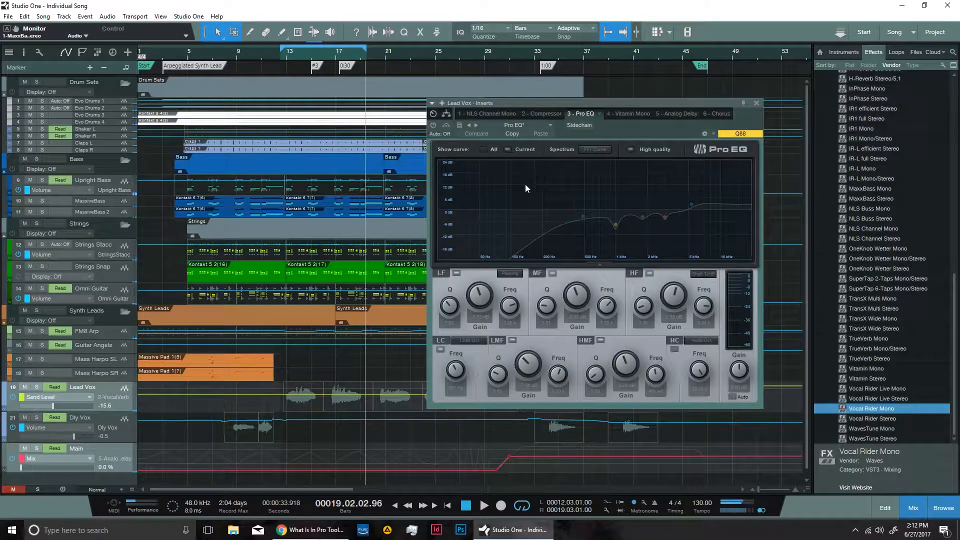
{"action": "left_click", "coordinate": [433, 125]}
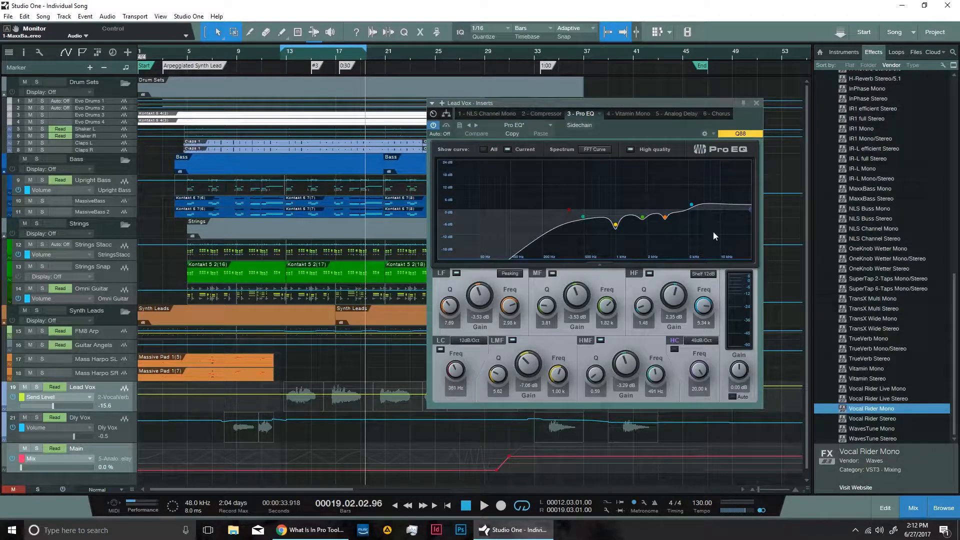
- Replace the Lead Vox inserts window with the Main channel's API-560 Stereo equalizer and return the playhead to the song start
{"action": "left_click", "coordinate": [757, 103]}
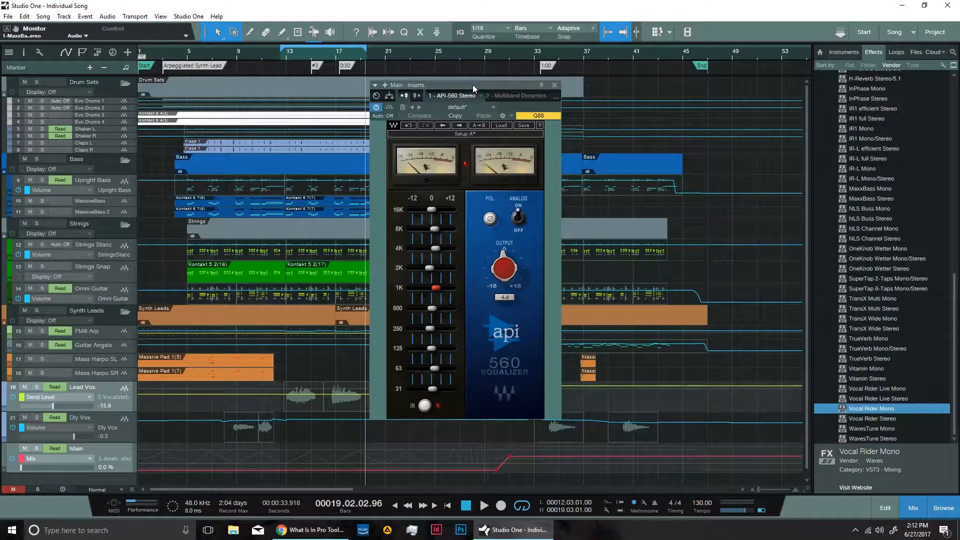
{"action": "left_click_drag", "start_coordinate": [473, 85], "coordinate": [622, 93]}
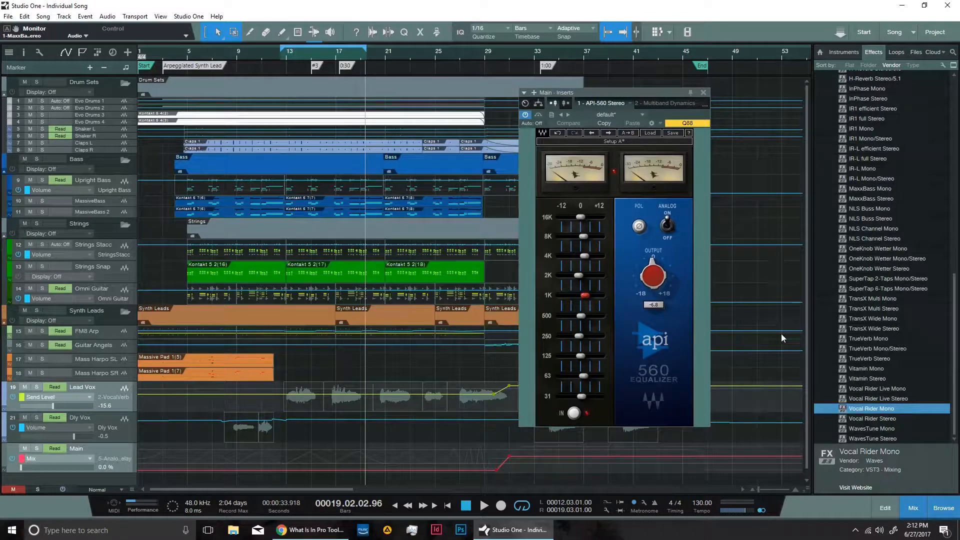
{"action": "left_click", "coordinate": [447, 507]}
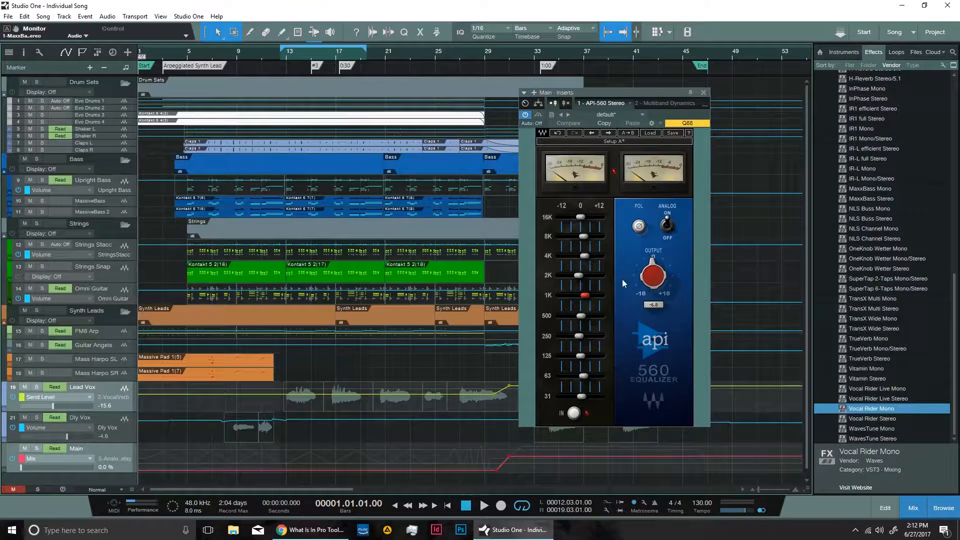
- Play the mix from bar 5 with the Main channel's API-560 bypassed and active to compare
{"action": "mouse_move", "coordinate": [580, 218]}
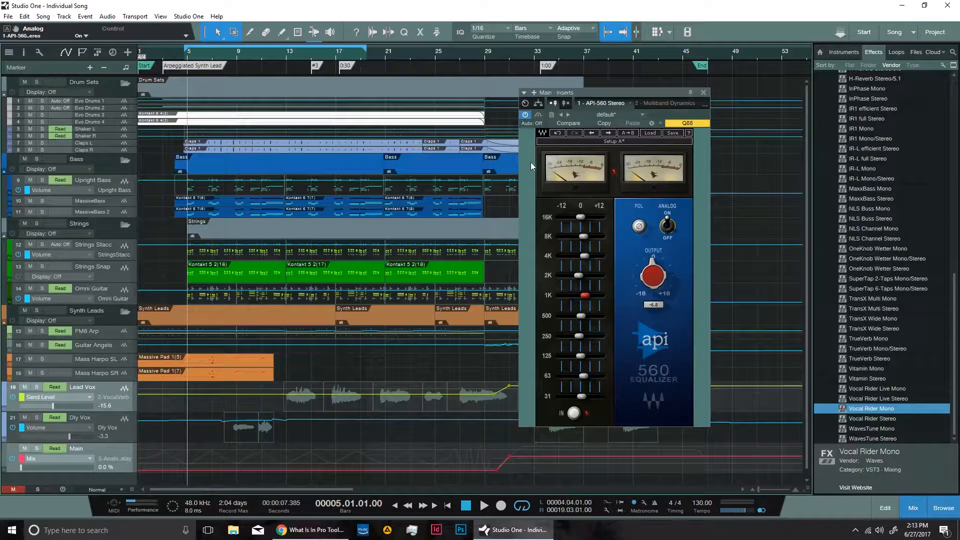
{"action": "key", "text": "space"}
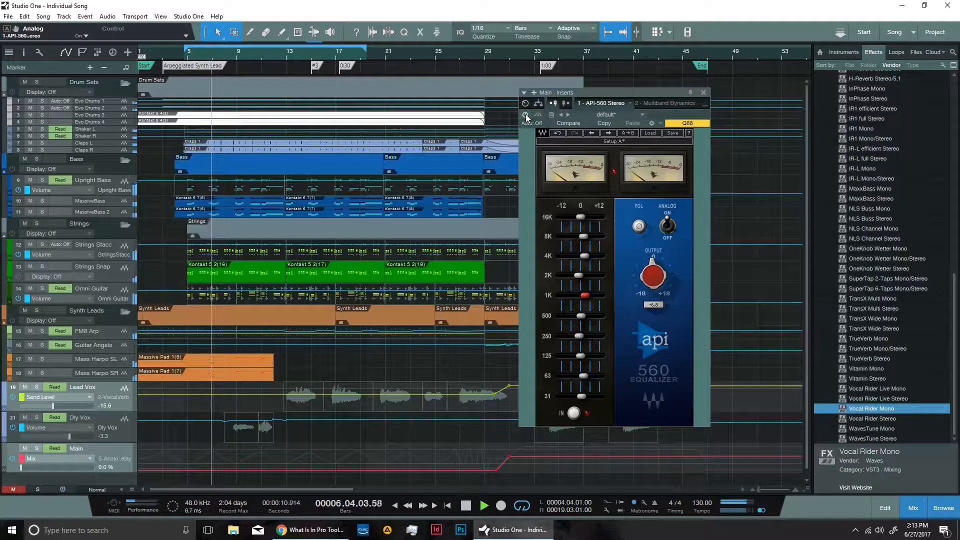
{"action": "left_click", "coordinate": [186, 59]}
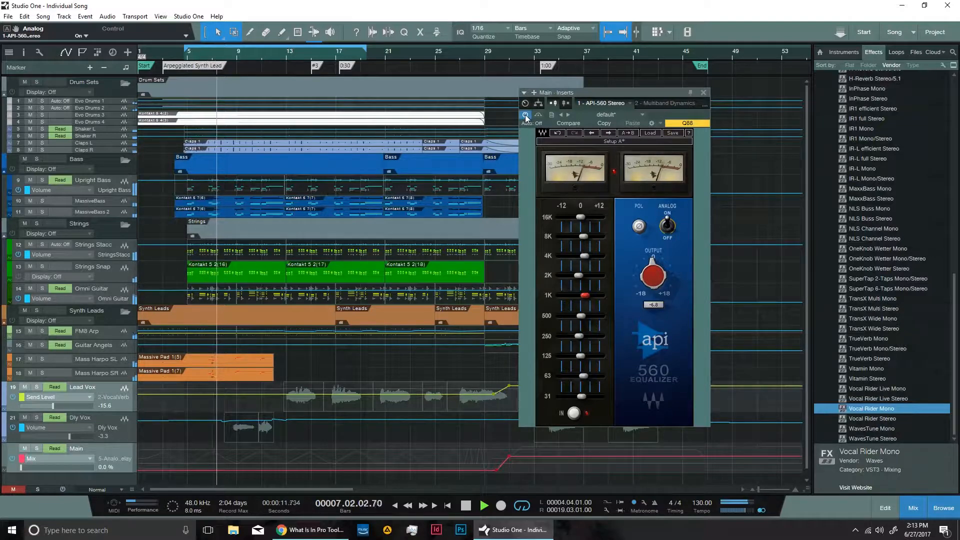
- Compare the mix from bar 13 with the Main API-560 on and off, leave it active, and stop playback
{"action": "left_click", "coordinate": [286, 55]}
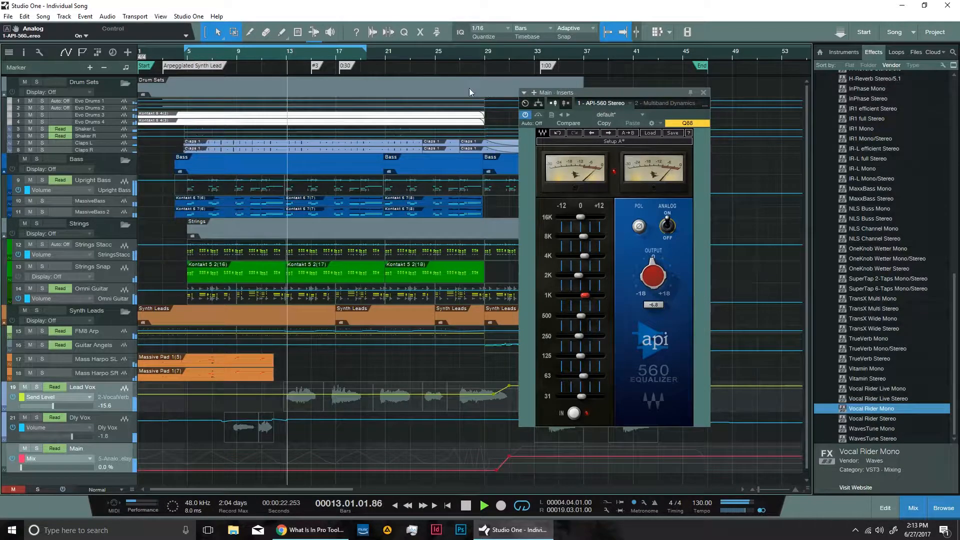
{"action": "left_click", "coordinate": [524, 116]}
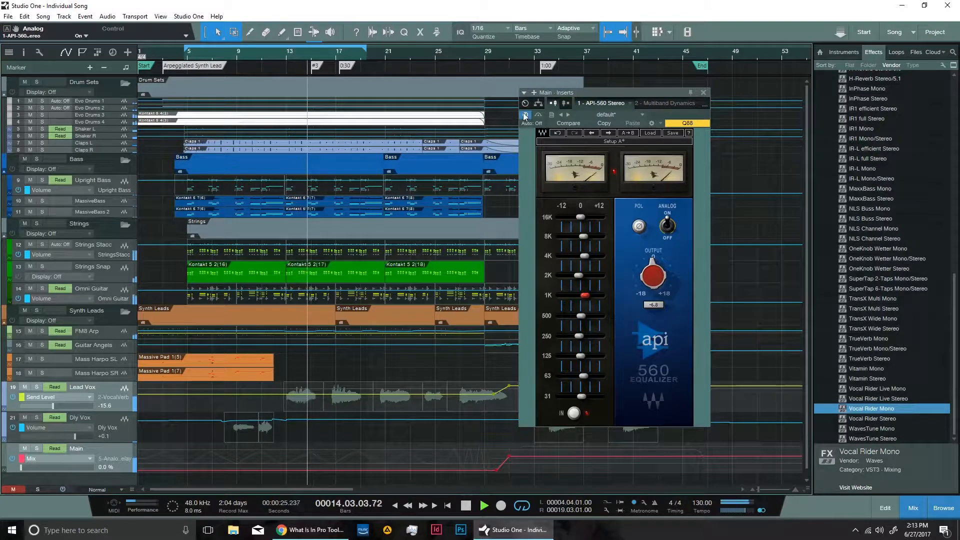
{"action": "left_click", "coordinate": [280, 55]}
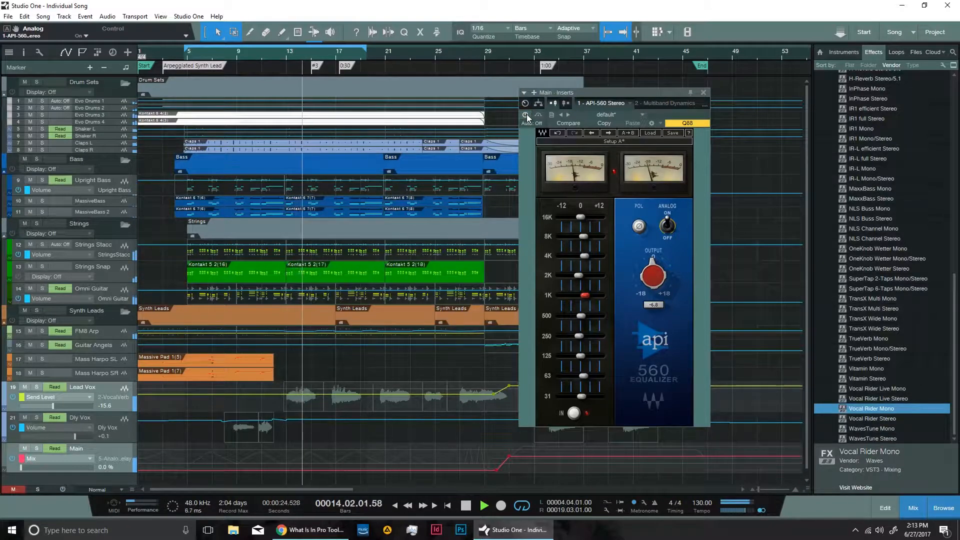
{"action": "left_click", "coordinate": [527, 115]}
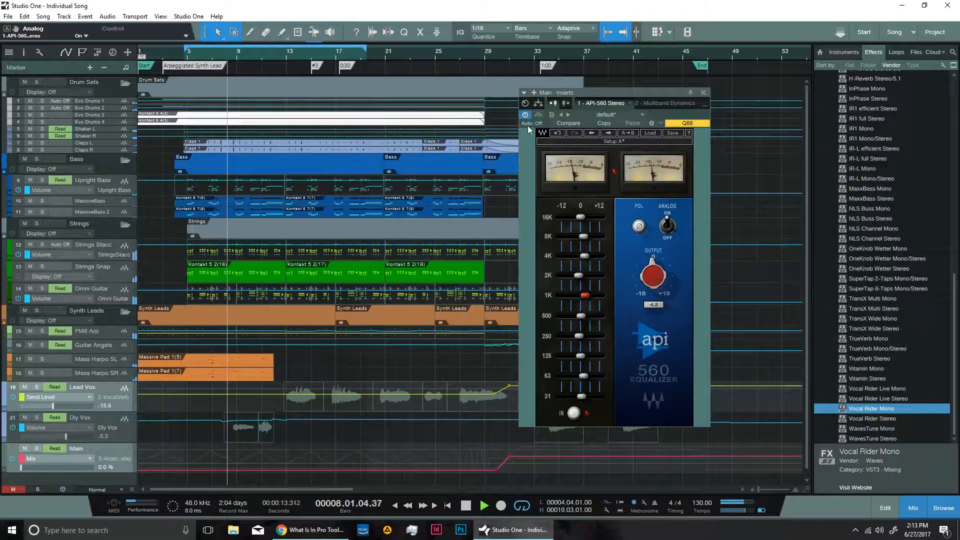
{"action": "key", "text": "space"}
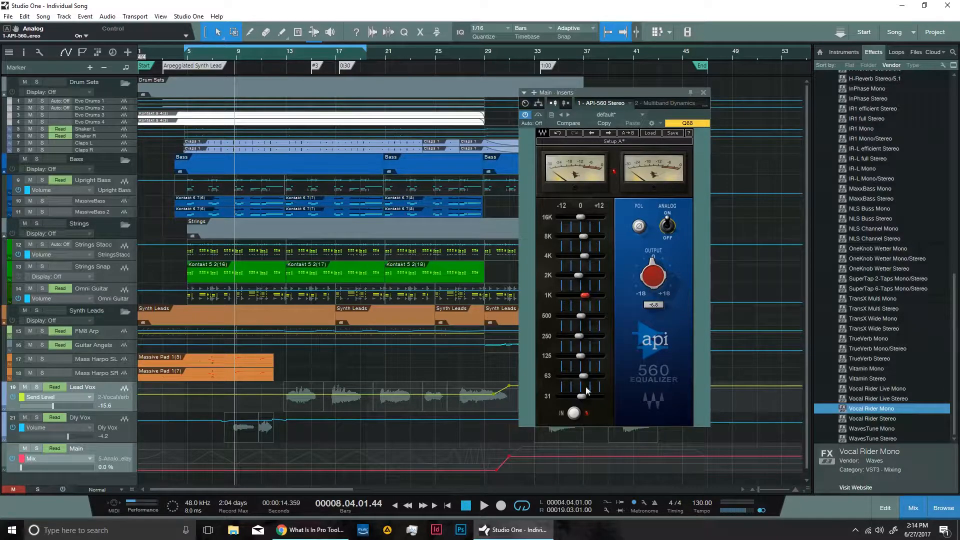
- Close the Main inserts window and set the loop range to the Strings Stacc part from bar 5 to bar 13
{"action": "left_click", "coordinate": [704, 94]}
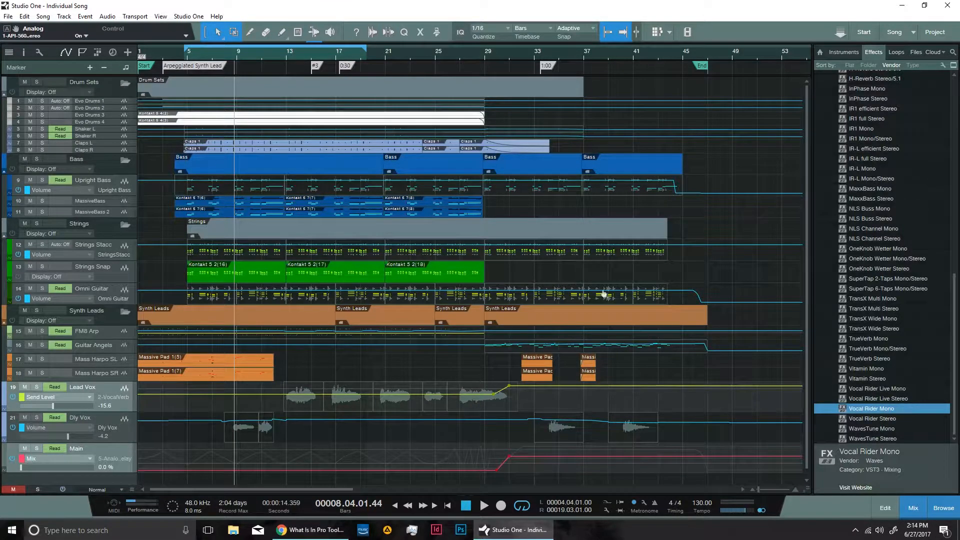
{"action": "left_click", "coordinate": [602, 201]}
{"action": "left_click", "coordinate": [237, 251]}
{"action": "key", "text": "p"}
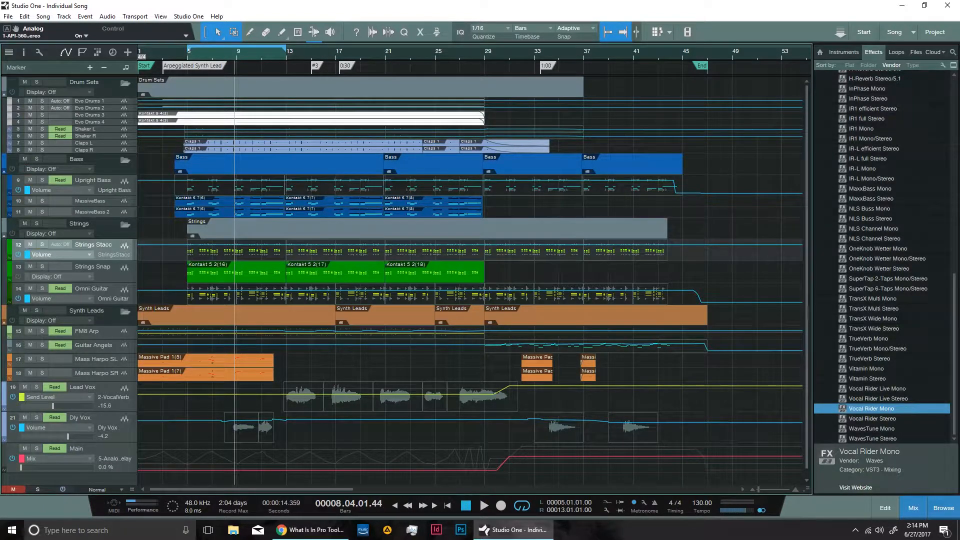
- Compare Strings Stacc soloed against the full mix during playback, and solo Strings Snap together with it
{"action": "key", "text": "s"}
{"action": "key", "text": "space"}
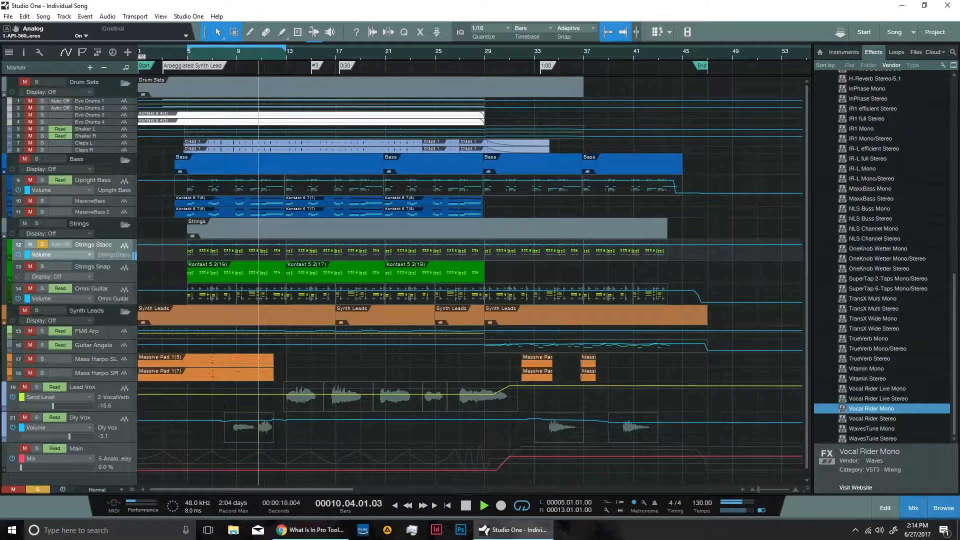
{"action": "key", "text": "s"}
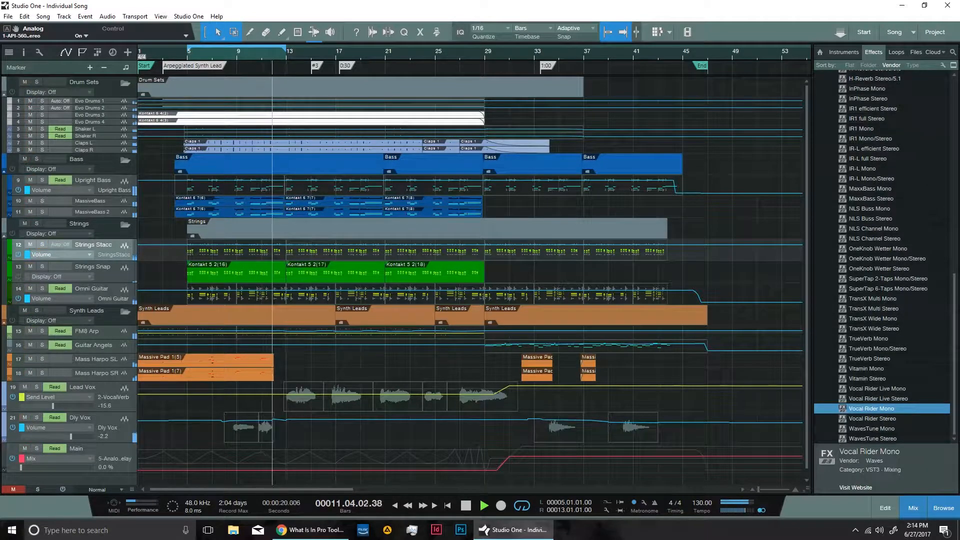
{"action": "key", "text": "s"}
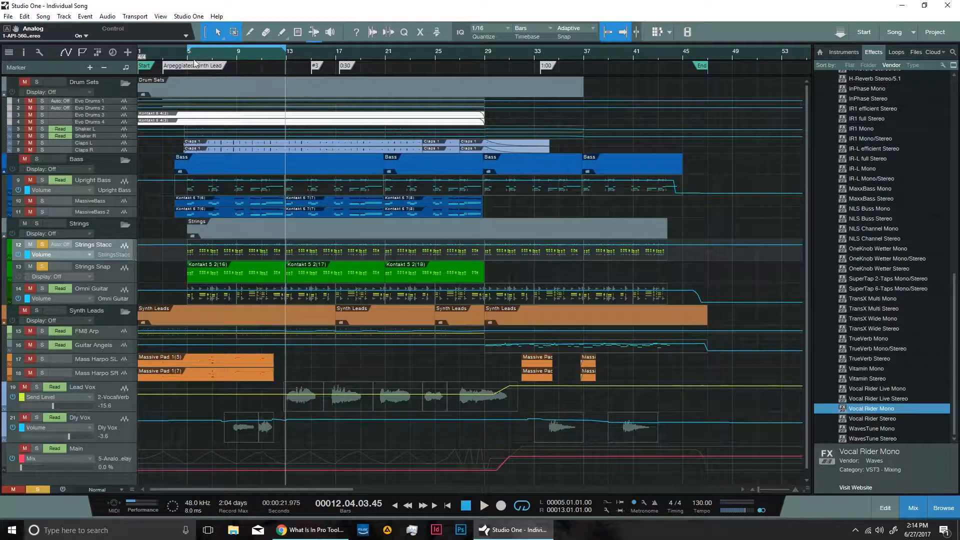
{"action": "key", "text": "space"}
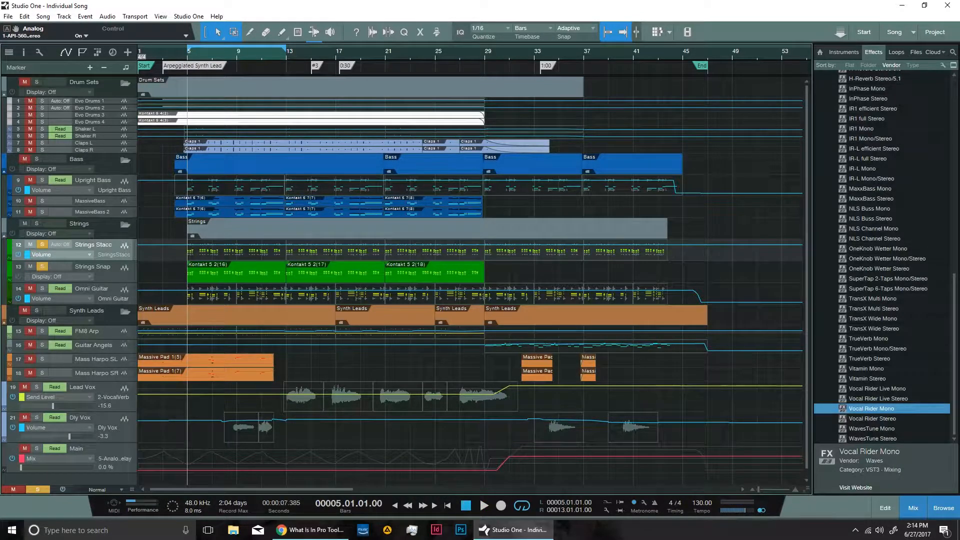
- Play Strings Snap alone from bar 5, and add Strings Stacc back to the solo
{"action": "key", "text": "s"}
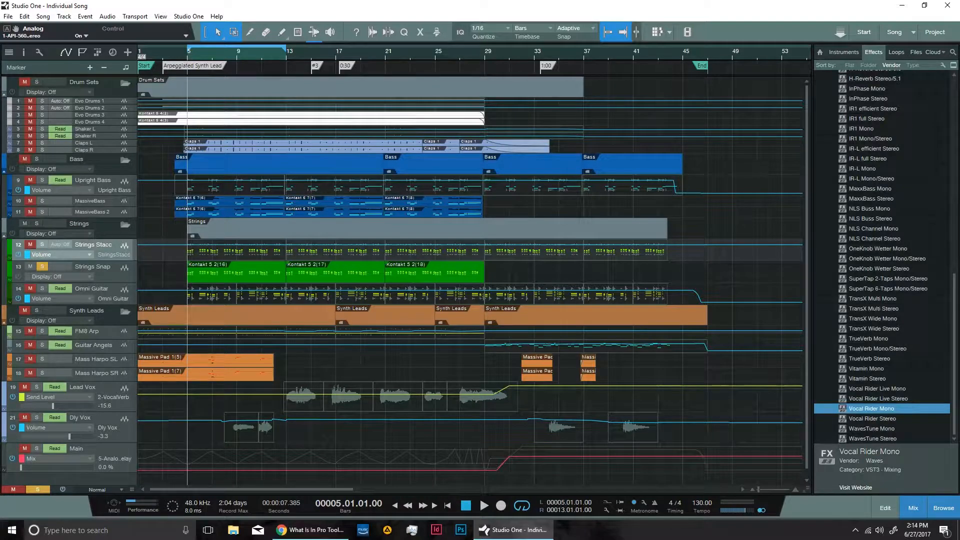
{"action": "key", "text": "space"}
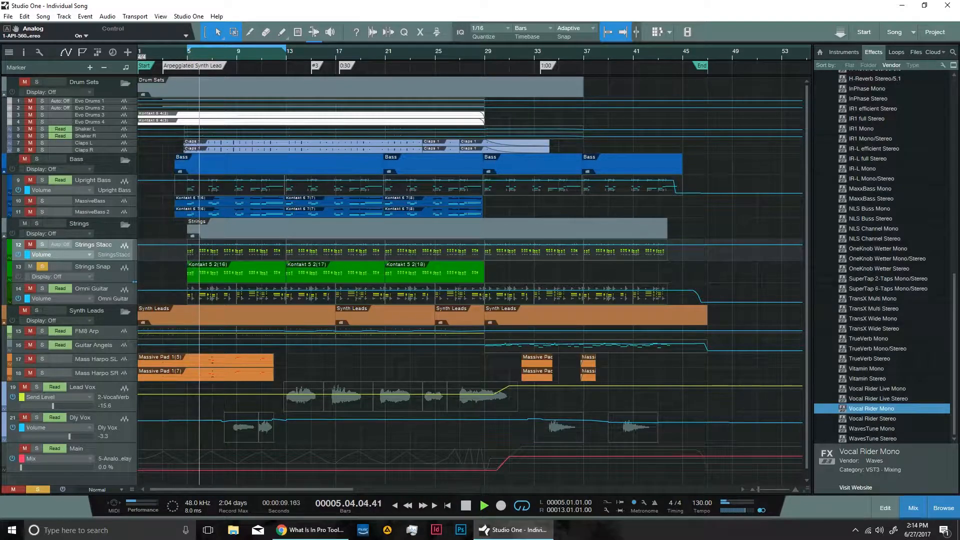
{"action": "key", "text": "s"}
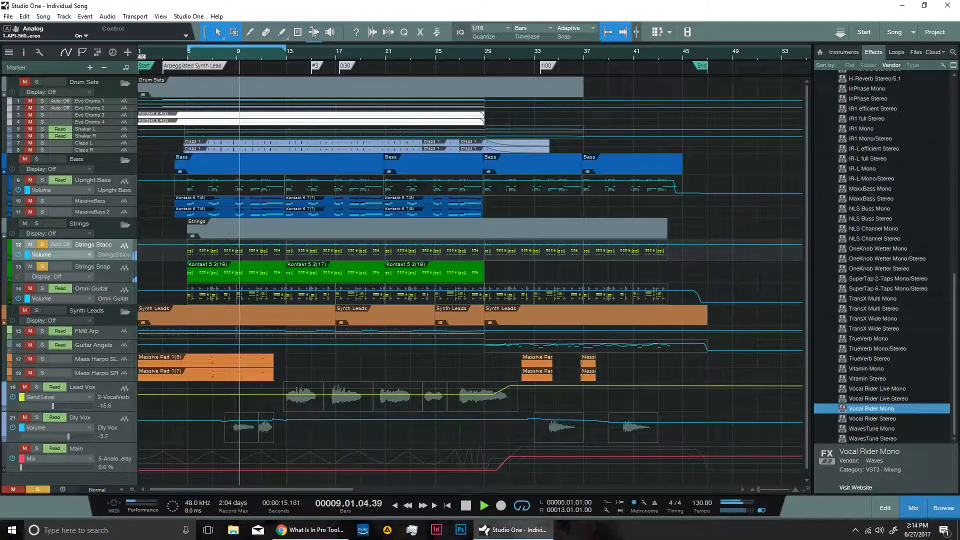
- Open the Vitamin Stereo insert on Strings Stacc, move its window over the arrangement's middle, and resume playback
{"action": "key", "text": "F11"}
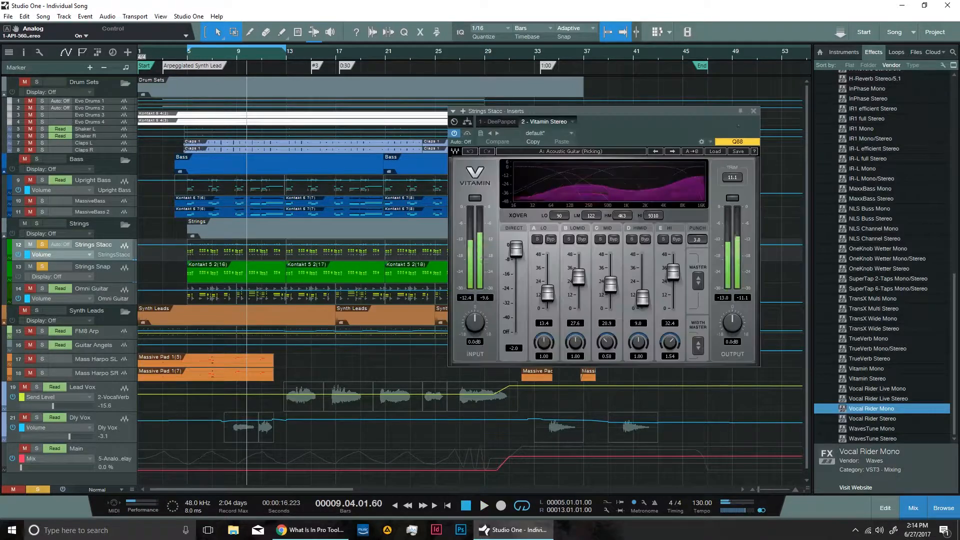
{"action": "left_click_drag", "start_coordinate": [683, 110], "coordinate": [541, 120]}
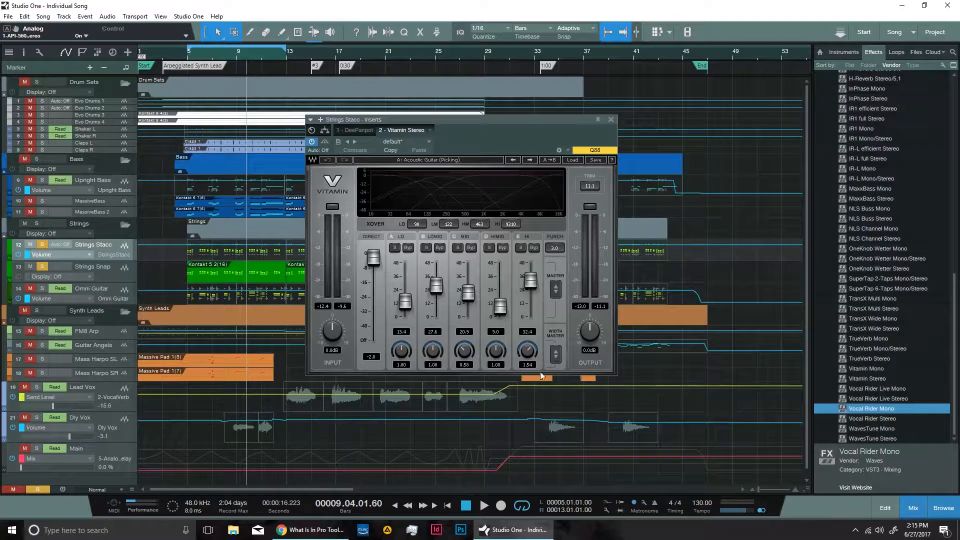
{"action": "key", "text": "space"}
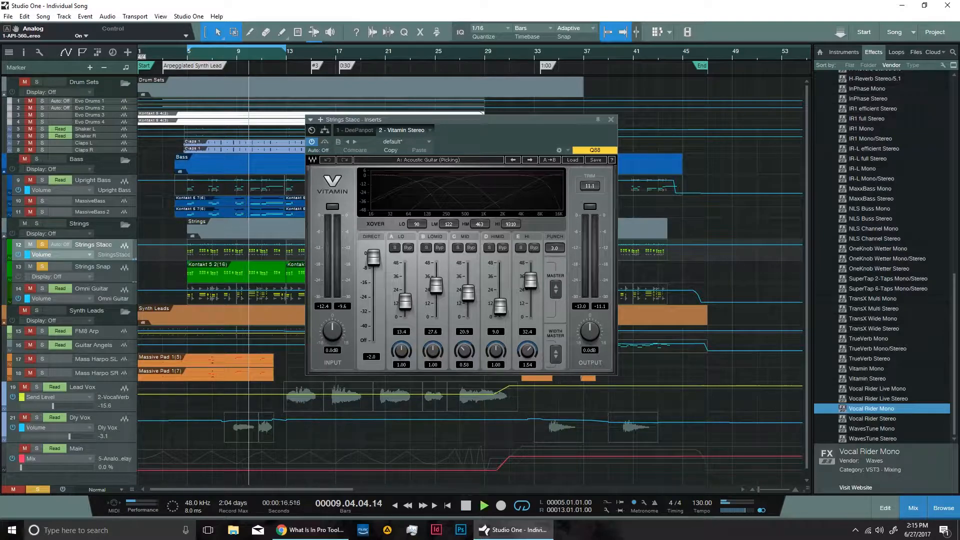
- Play the soloed strings from bar 5 with the Strings Snap Vitamin Stereo insert shown, and close it after stopping playback
{"action": "left_click", "coordinate": [188, 58]}
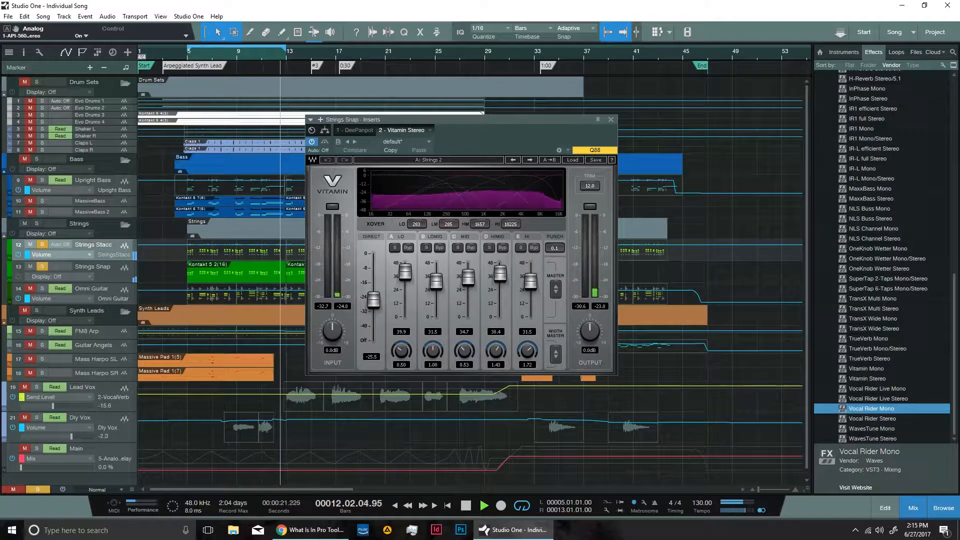
{"action": "key", "text": "space"}
{"action": "key", "text": "F11"}
{"action": "key", "text": "F11"}
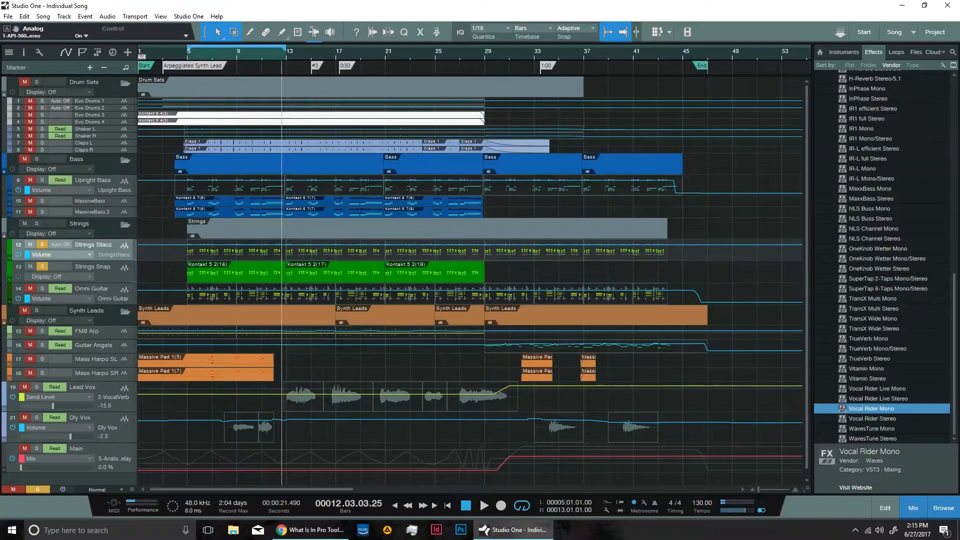
- Show the Vitamin Stereo insert on Strings Stacc and compare the soloed track with it off and on during playback
{"action": "key", "text": "F11"}
{"action": "key", "text": "space"}
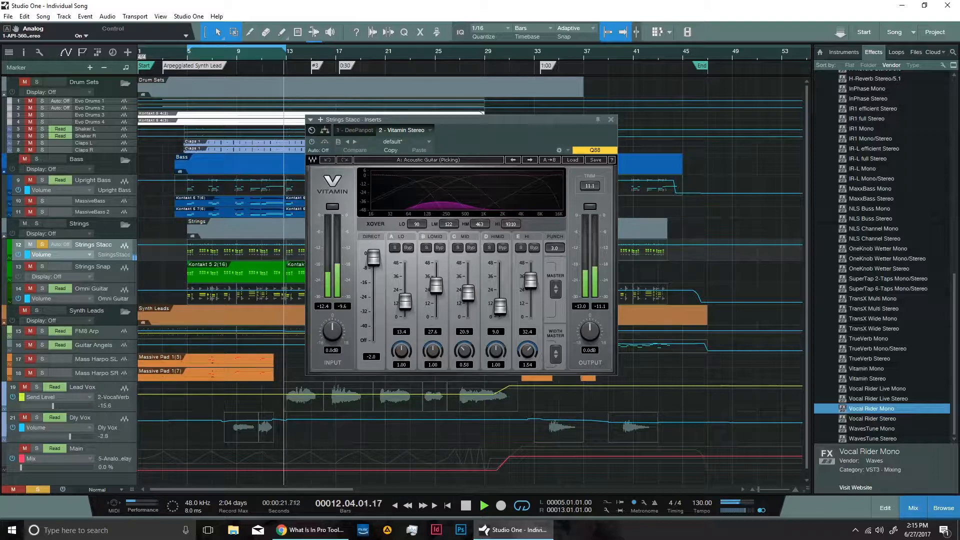
{"action": "key", "text": "space"}
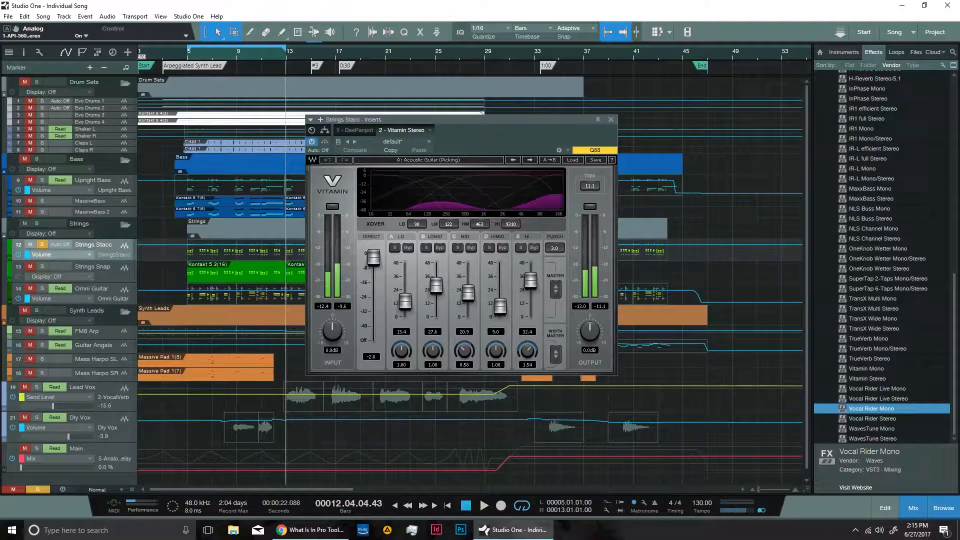
- Show the Strings Snap Vitamin Stereo insert and play from bar 5, soloing Strings Snap in place of Strings Stacc
{"action": "key", "text": "Down"}
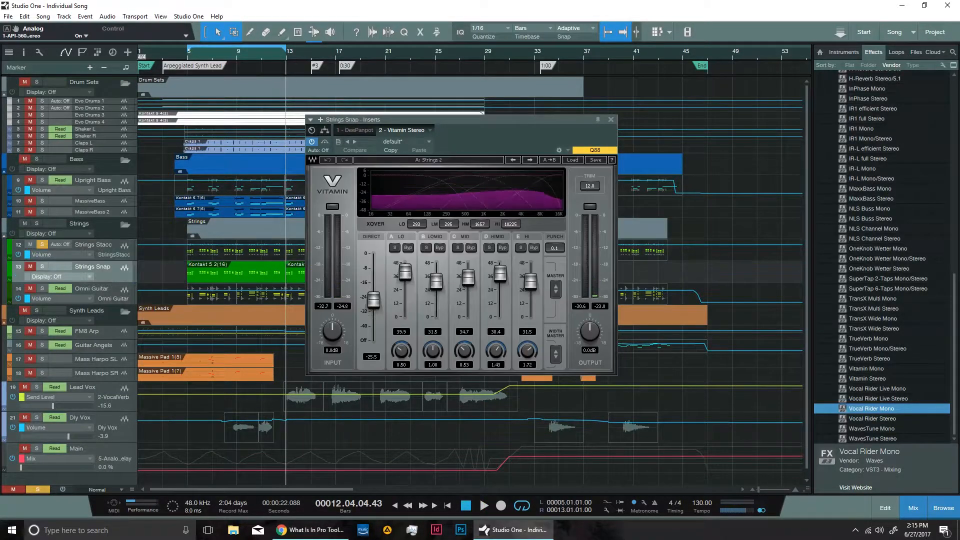
{"action": "key", "text": "space"}
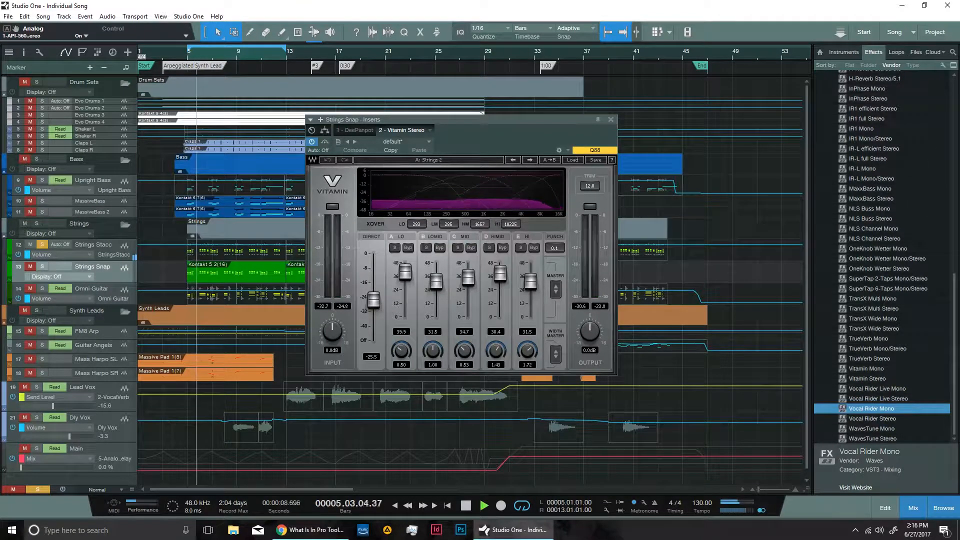
{"action": "left_click", "coordinate": [42, 267]}
{"action": "left_click", "coordinate": [42, 245]}
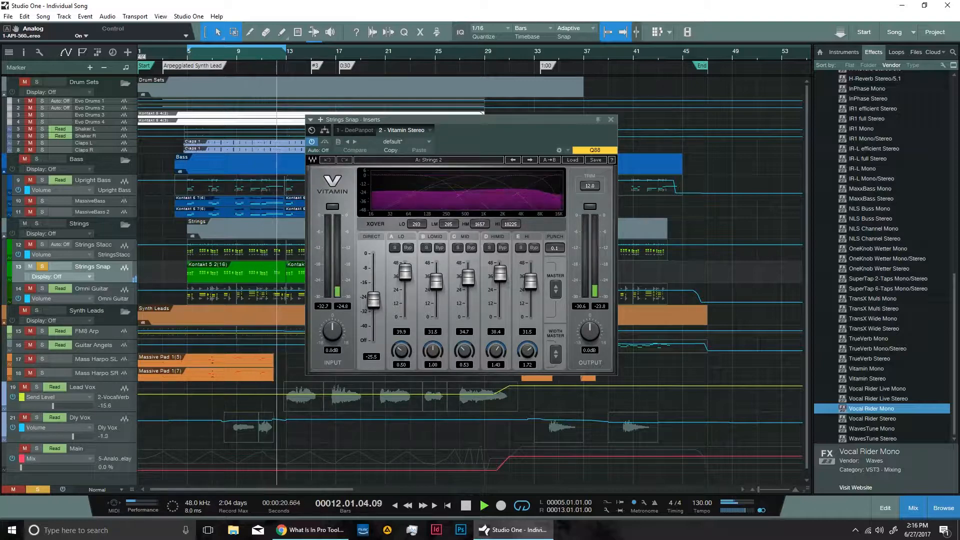
{"action": "key", "text": "space"}
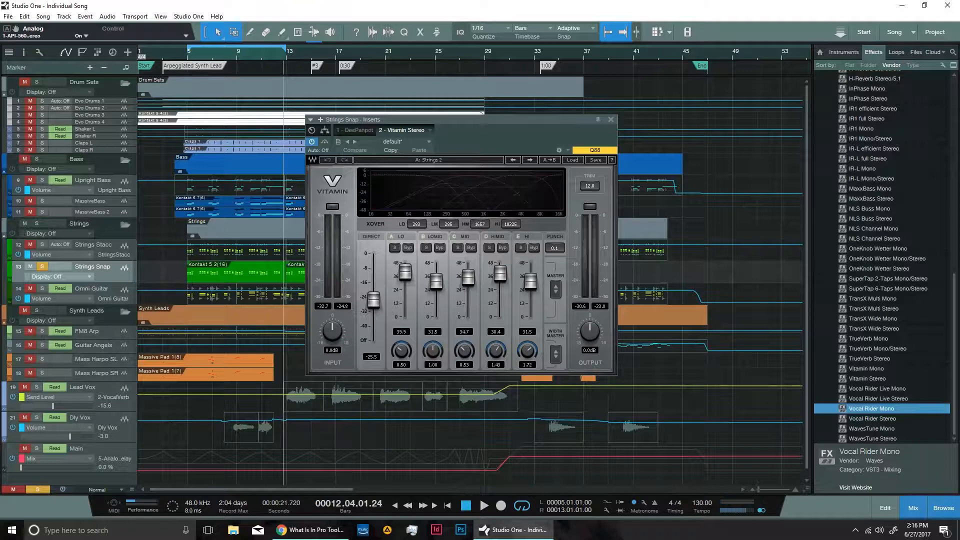
- Play both soloed string tracks, comparing the Strings Stacc Vitamin Stereo insert off and on, and close its window
{"action": "left_click", "coordinate": [94, 245]}
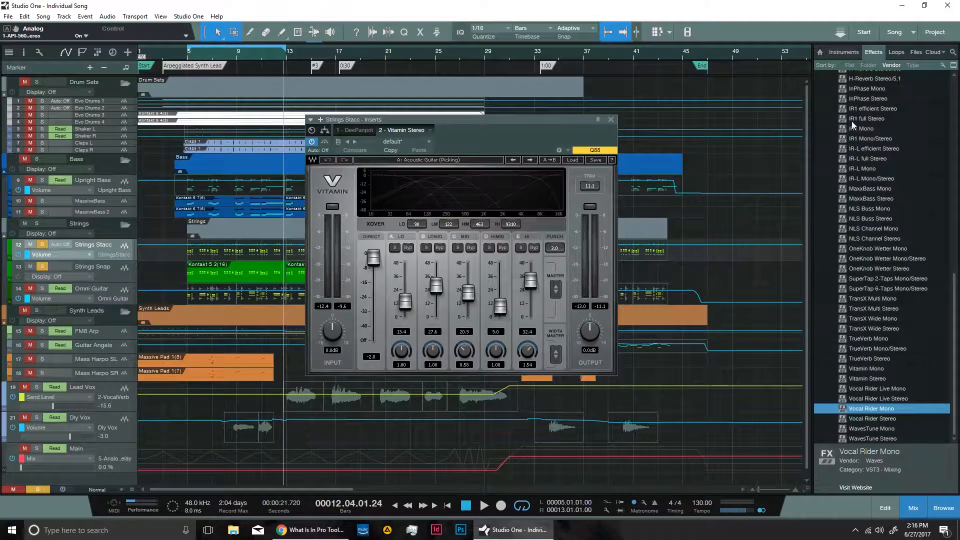
{"action": "key", "text": "space"}
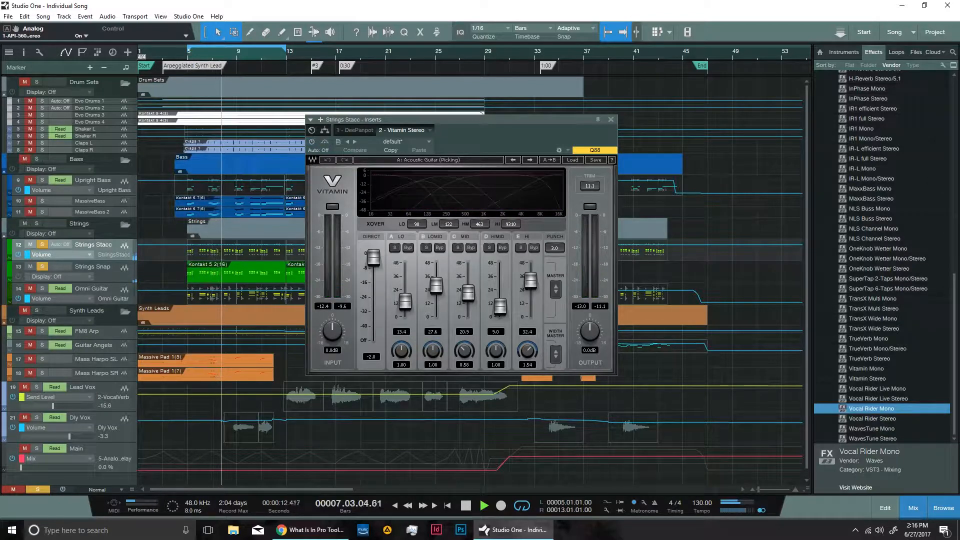
{"action": "left_click", "coordinate": [312, 142]}
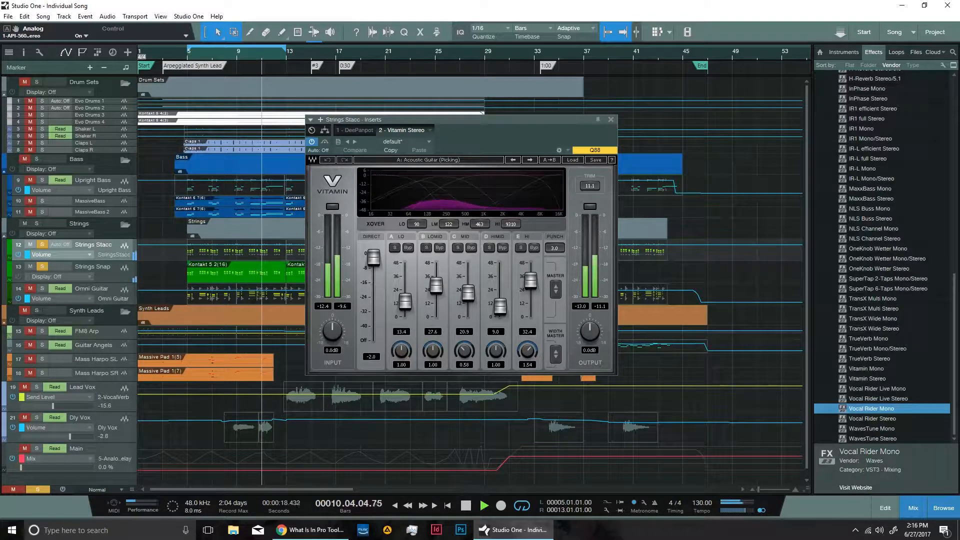
{"action": "left_click", "coordinate": [610, 120]}
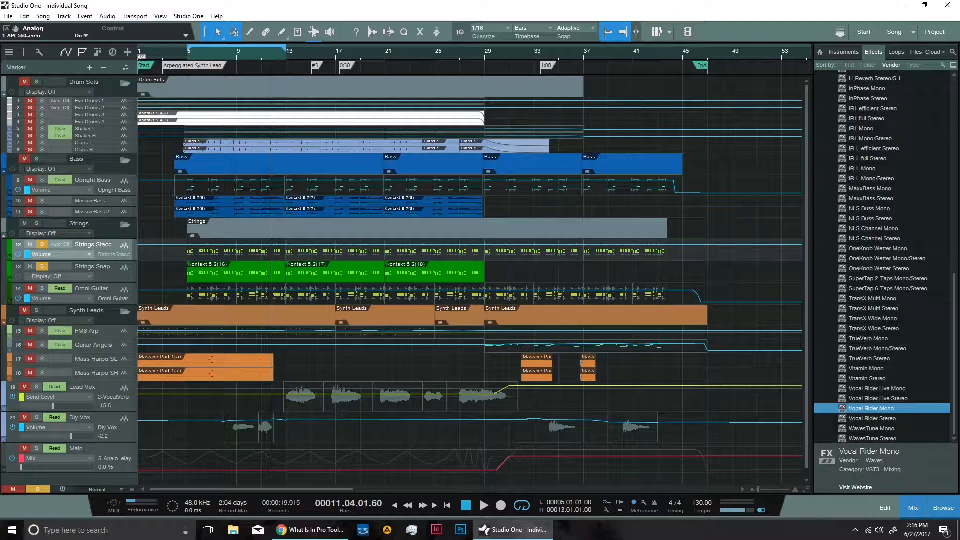
- Clear all solos and place the MixBus inserts window, showing NLS Buss Stereo, over the arrangement's middle
{"action": "left_click", "coordinate": [38, 490]}
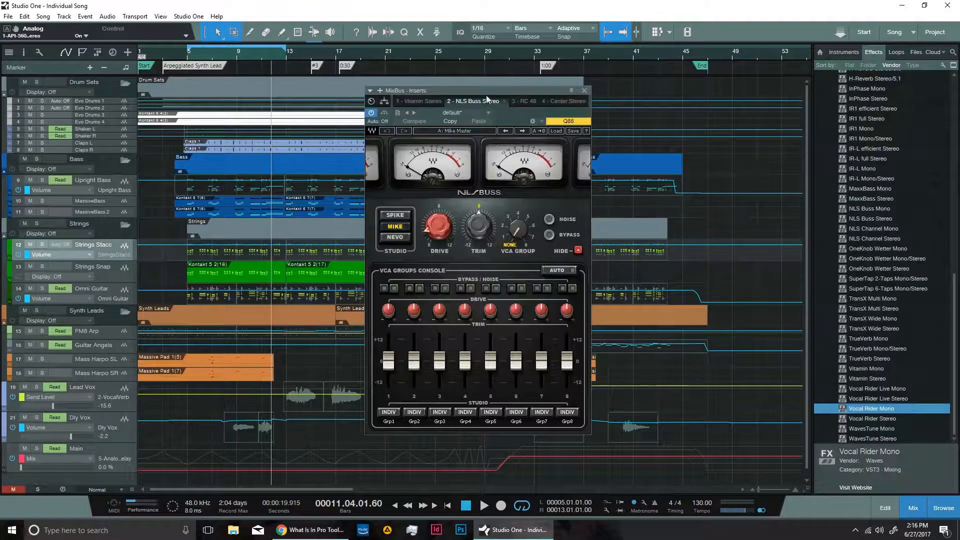
{"action": "left_click_drag", "start_coordinate": [492, 95], "coordinate": [451, 94]}
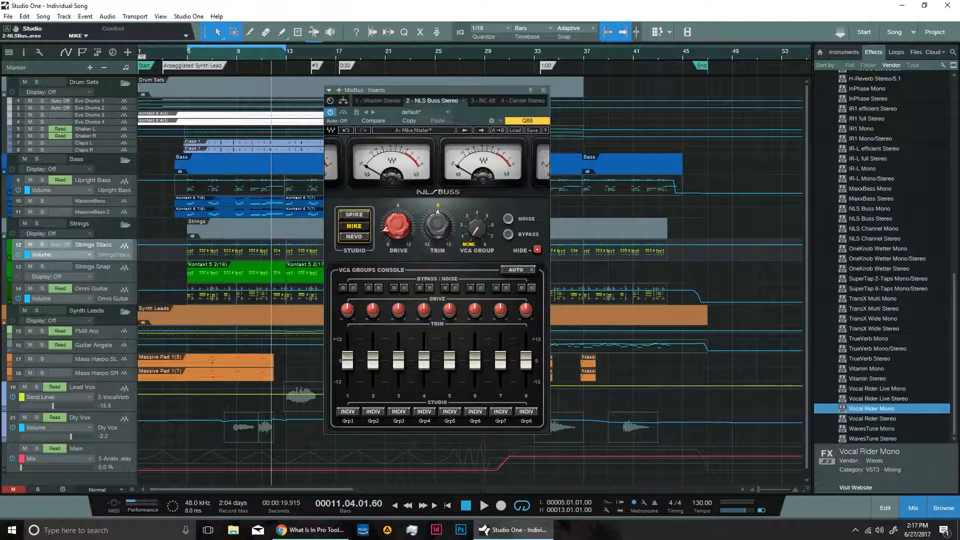
- Solo all the instrument tracks without the lead vocal and play them with the MixBus NLS Buss Stereo insert shown
{"action": "key", "text": "s"}
{"action": "key", "text": "space"}
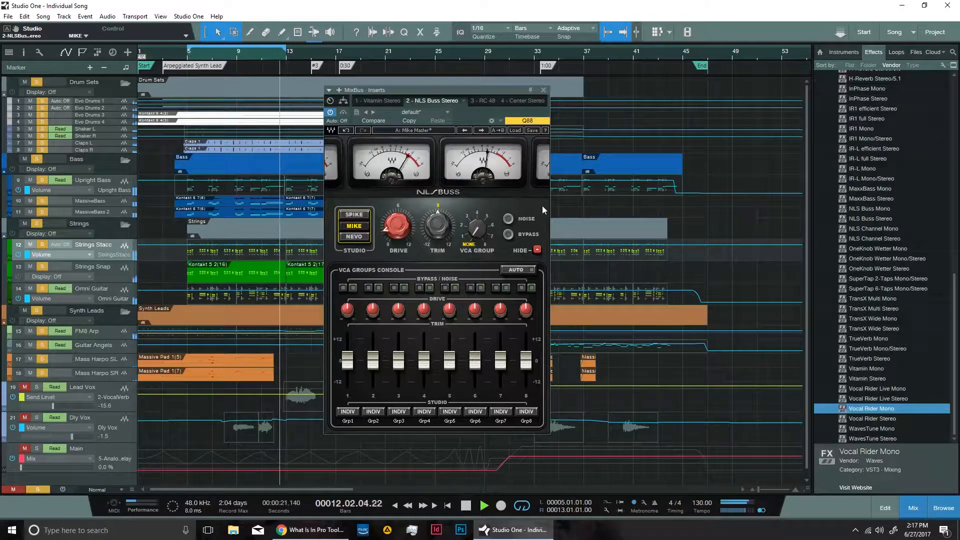
{"action": "key", "text": "space"}
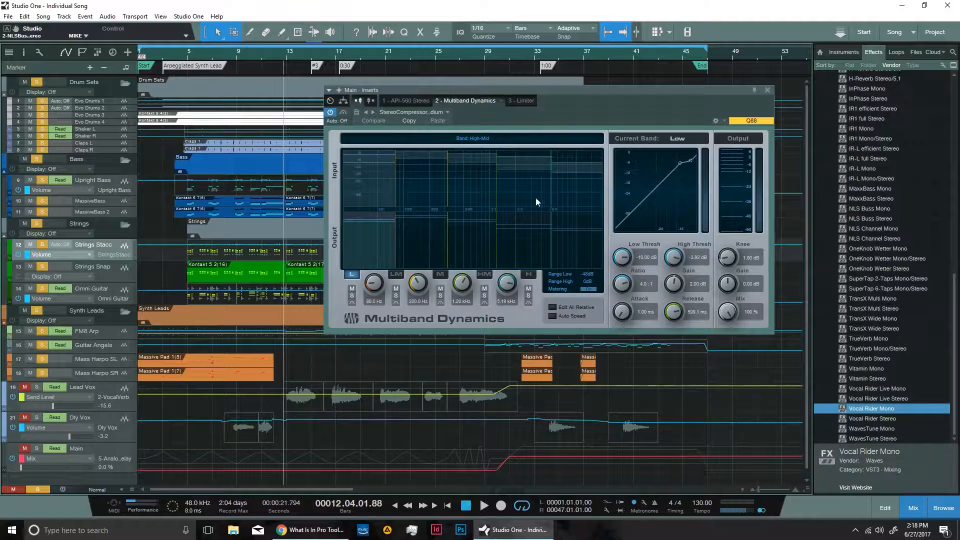
- Play the instruments from bar 1 and compare the Main channel's Multiband Dynamics insert off and on, leaving it enabled
{"action": "key", "text": "space"}
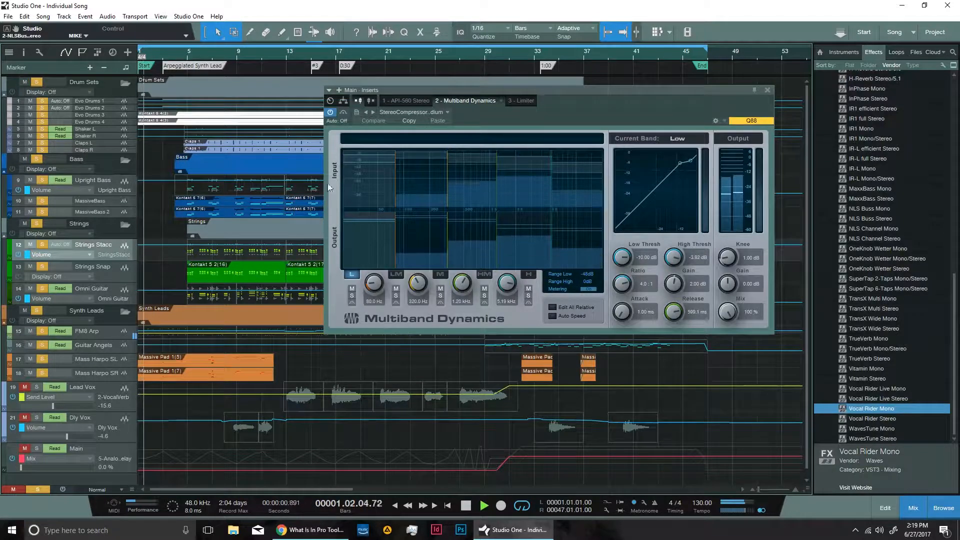
{"action": "left_click", "coordinate": [330, 115]}
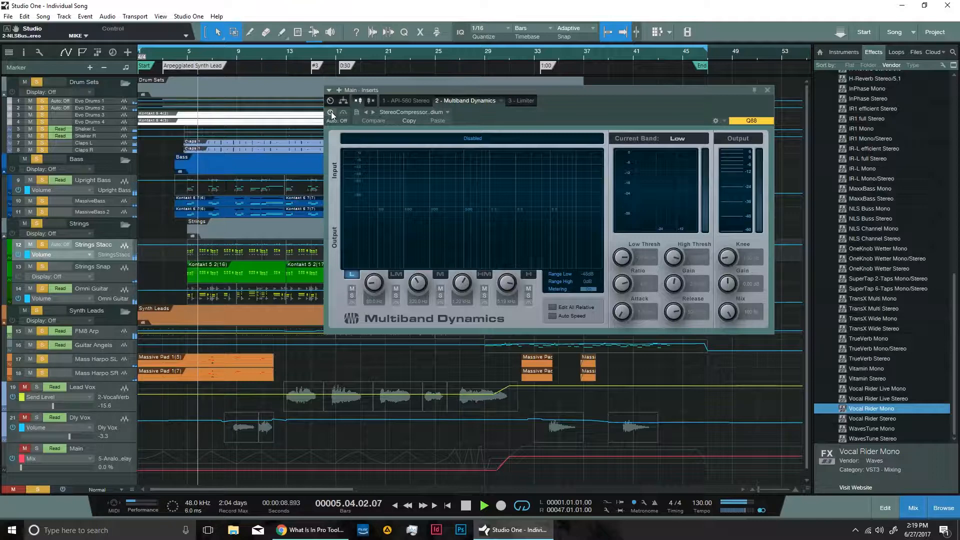
{"action": "left_click", "coordinate": [330, 114]}
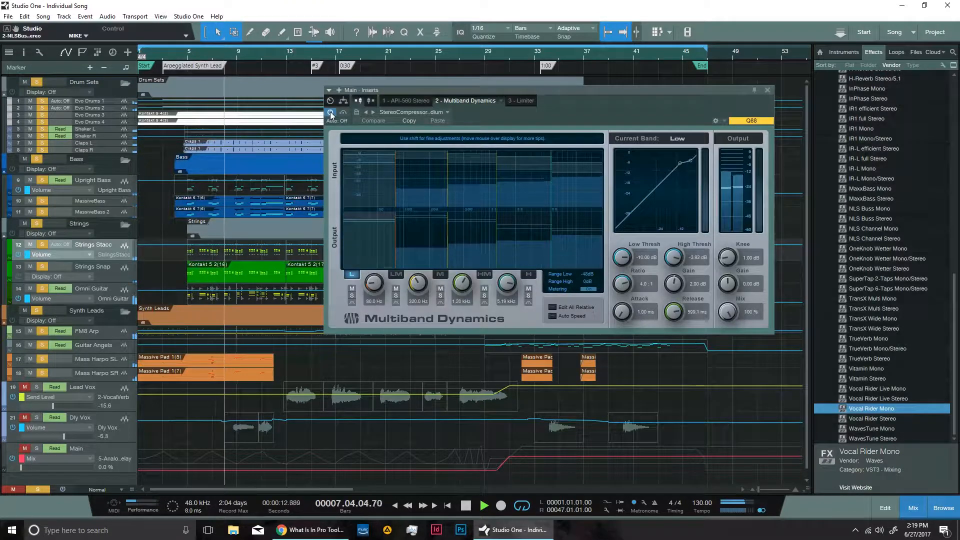
{"action": "left_click", "coordinate": [331, 114]}
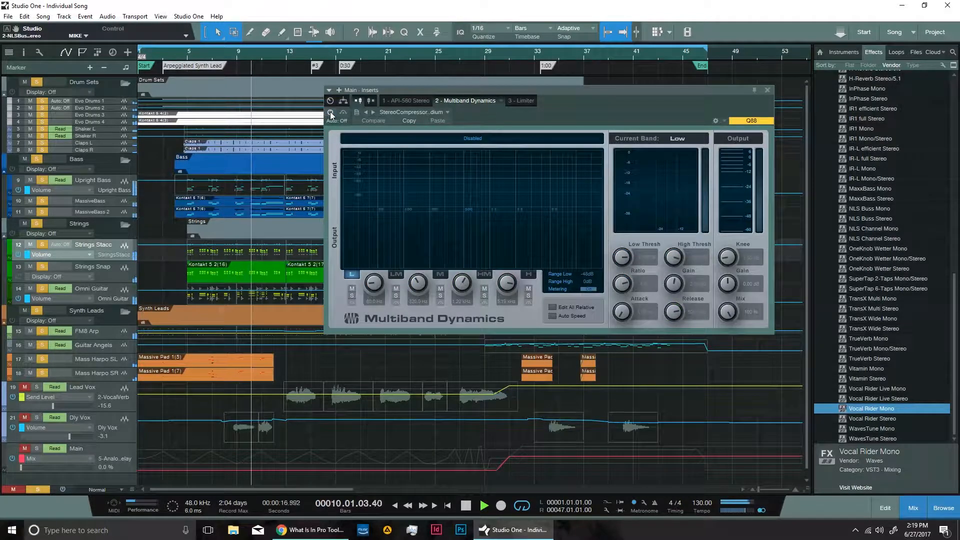
{"action": "left_click", "coordinate": [330, 113]}
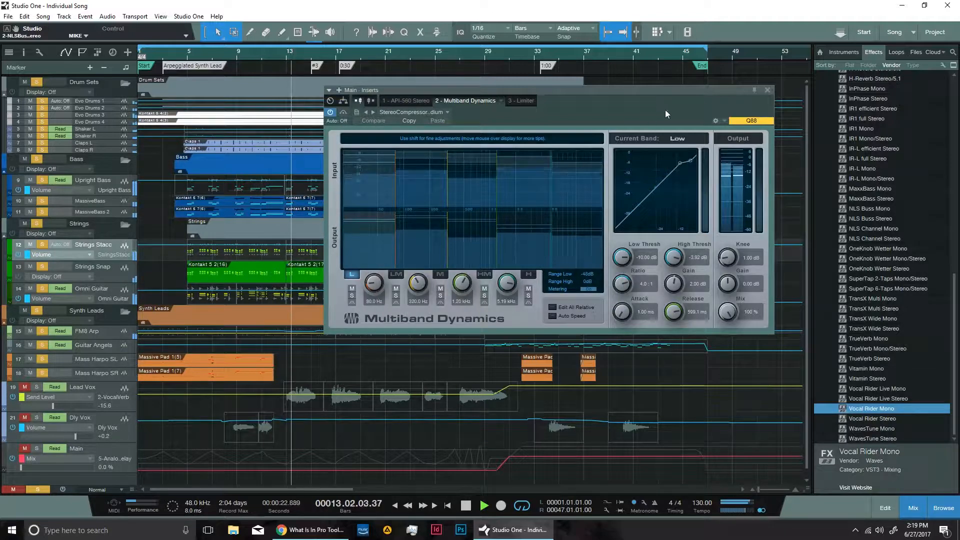
{"action": "key", "text": "space"}
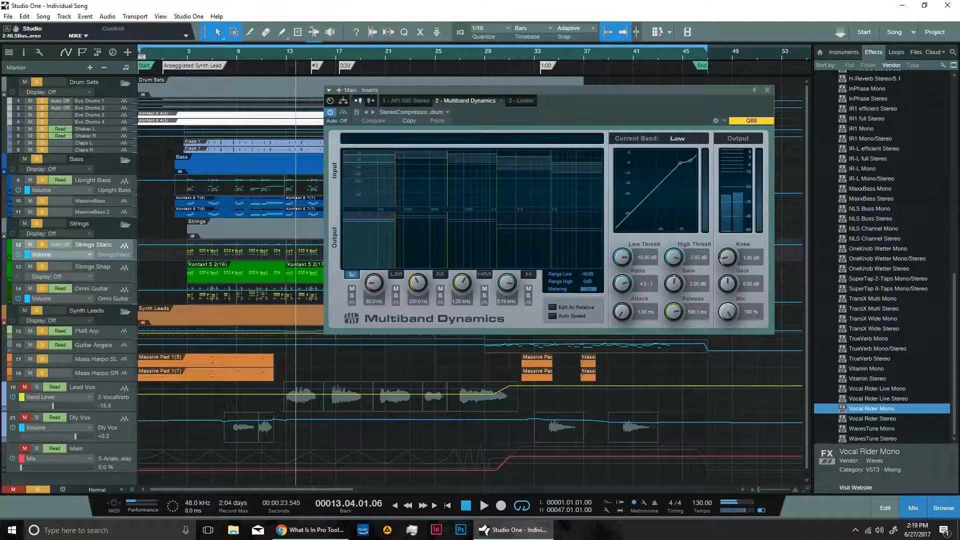
- Clear all solos, close the Main inserts window, and play the full mix from the start of the song
{"action": "key", "text": "s"}
{"action": "left_click", "coordinate": [768, 90]}
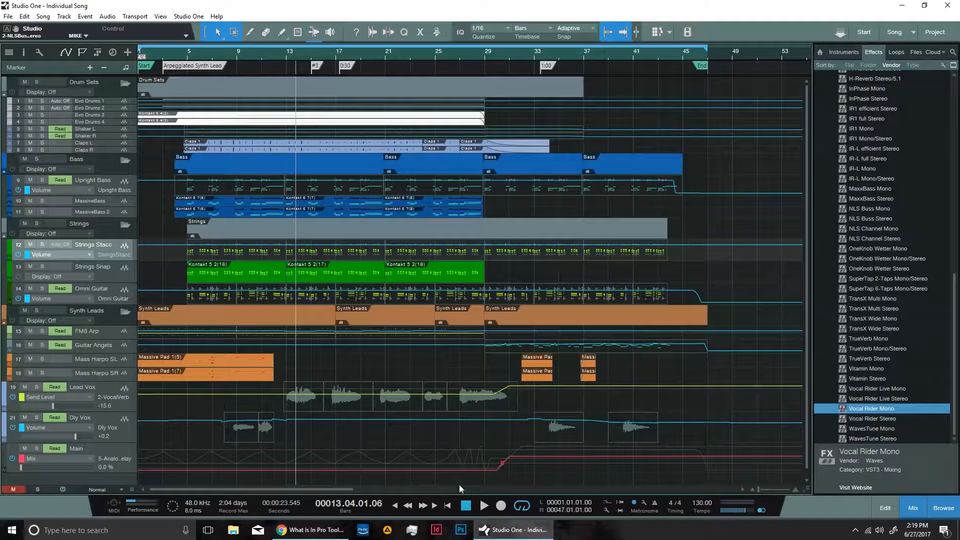
{"action": "left_click", "coordinate": [448, 506]}
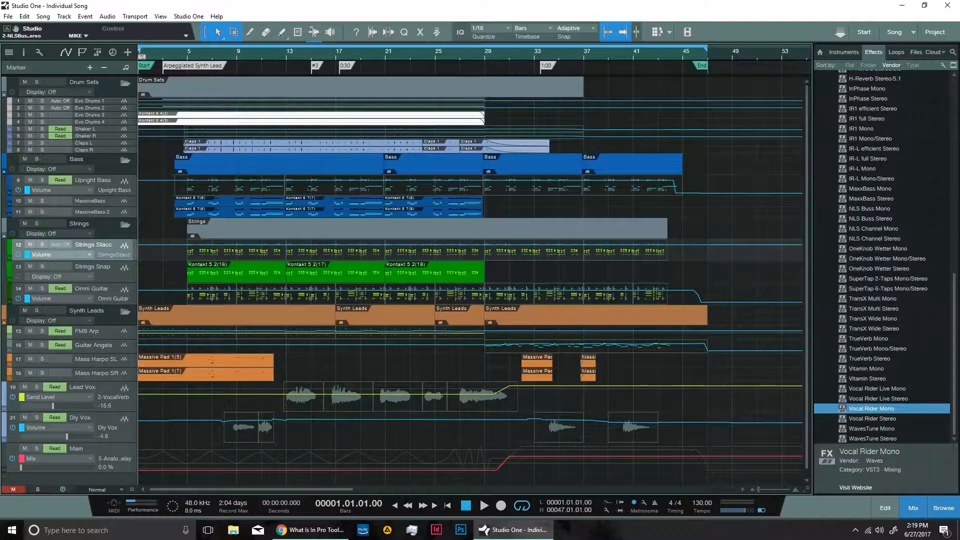
{"action": "key", "text": "space"}
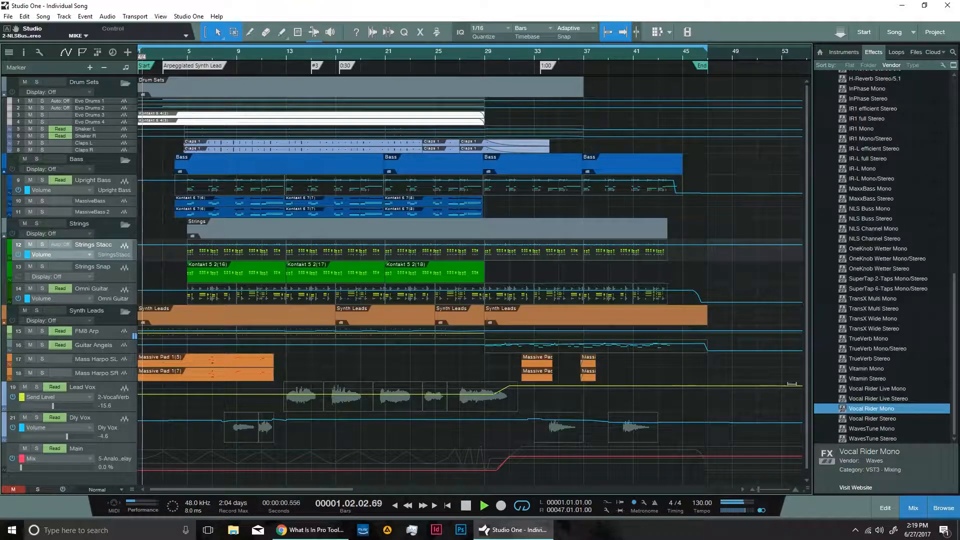